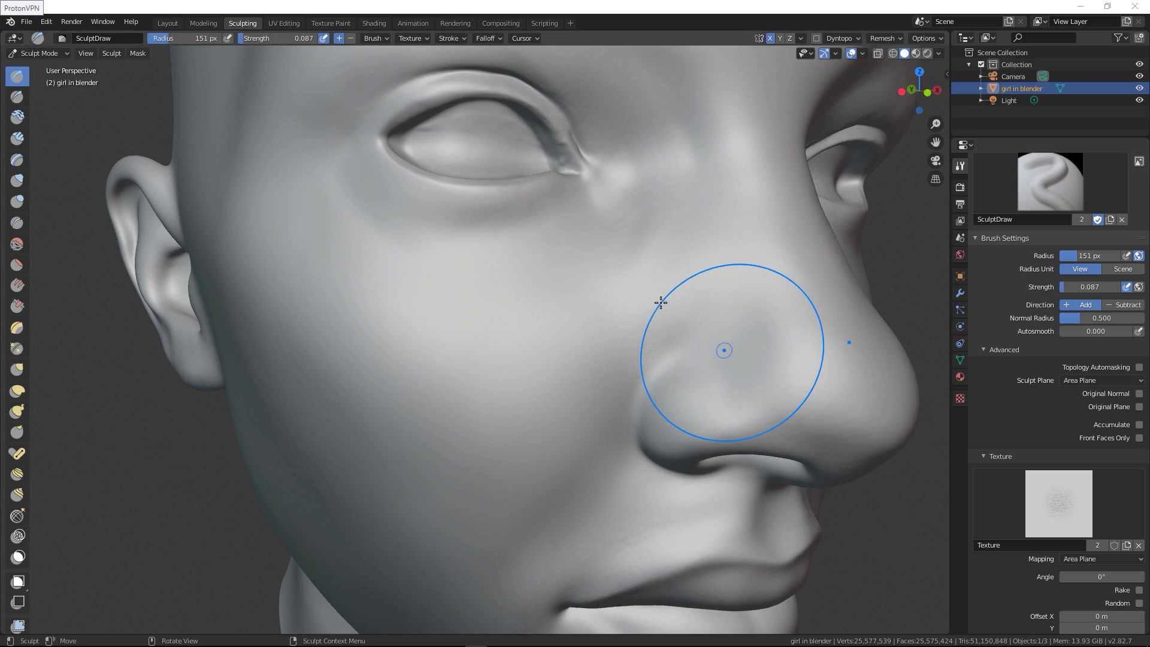
# Check which skin-pores image the brush texture uses, then return to Brush Settings.
pyautogui.scroll(-4, 653, 299)
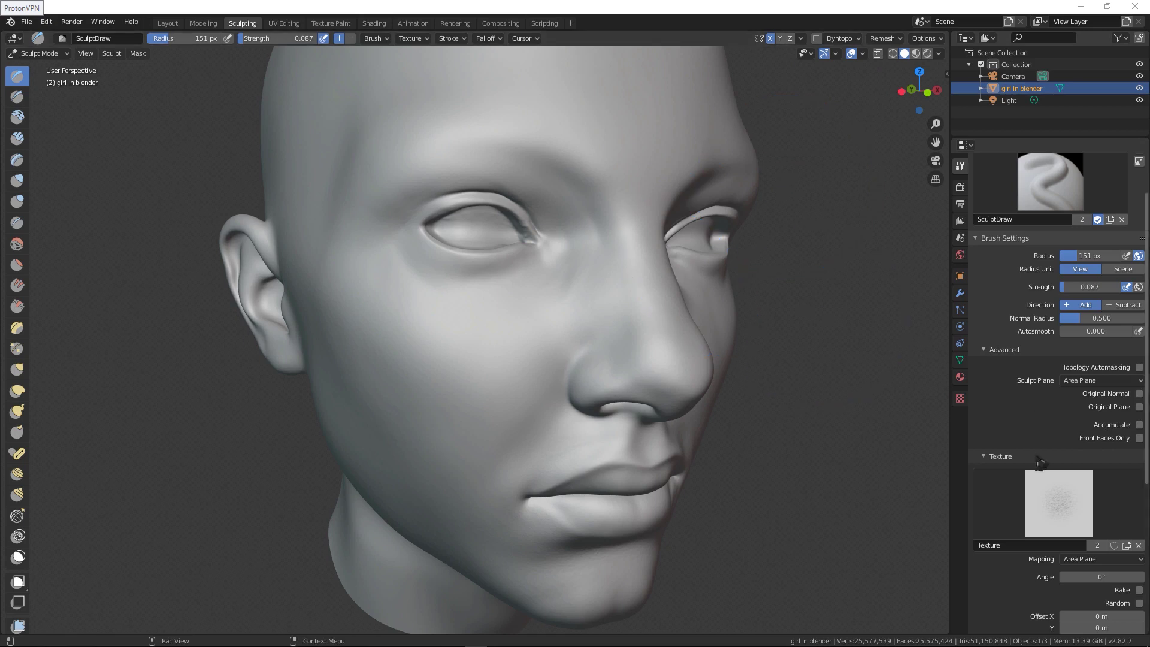
pyautogui.click(960, 398)
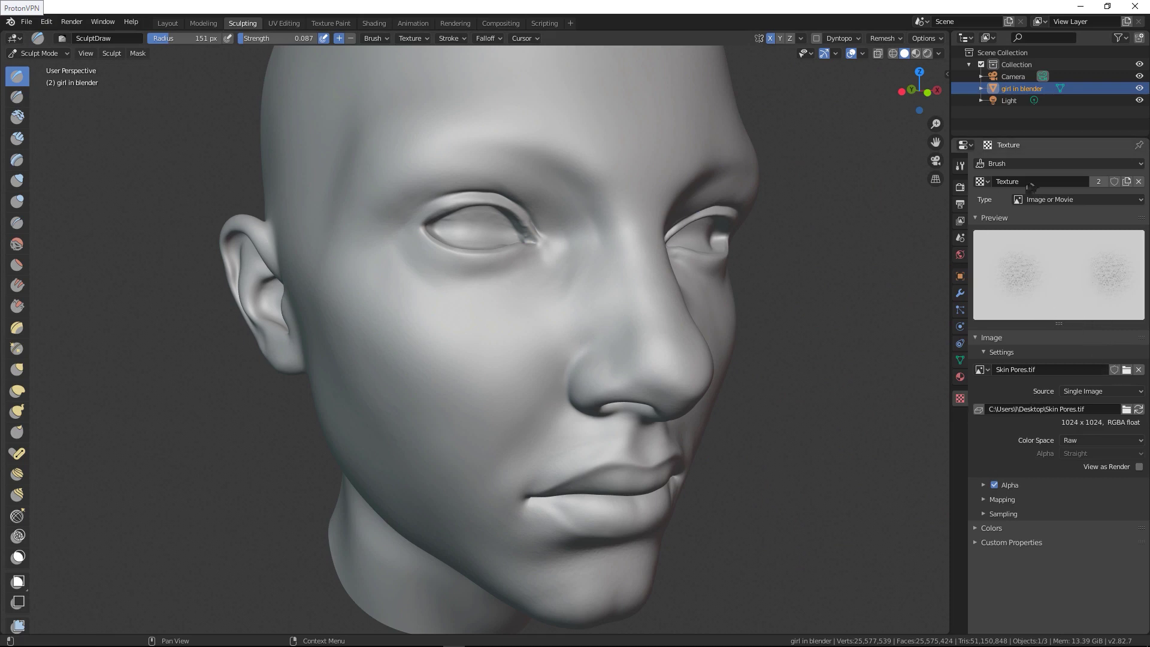
pyautogui.click(961, 165)
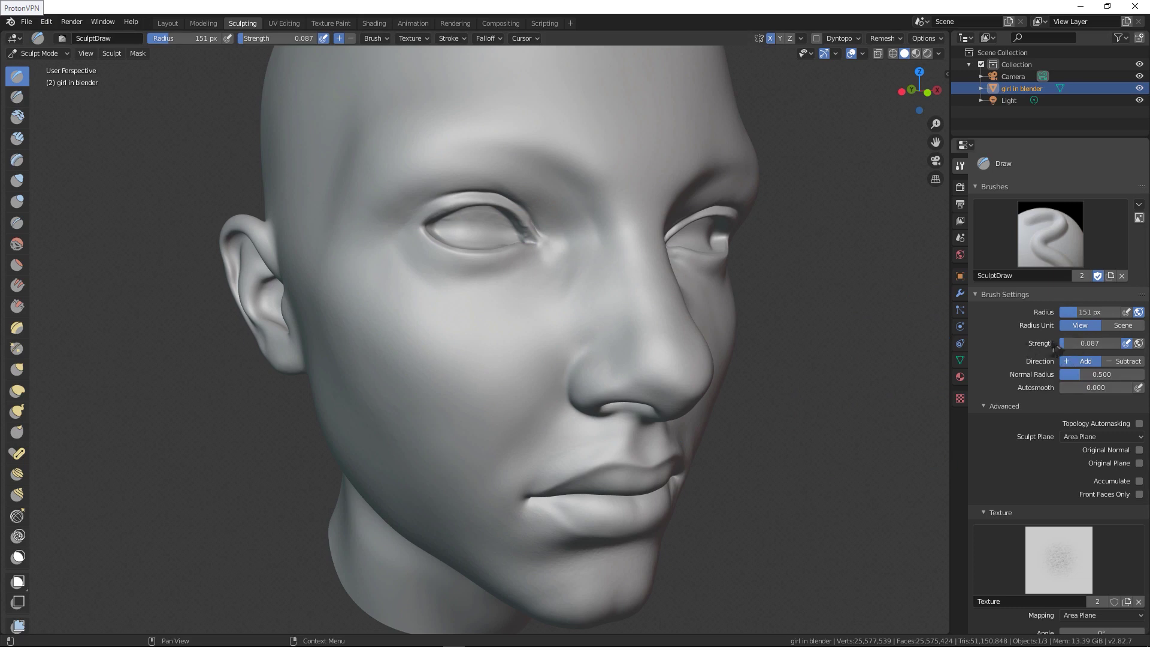
# Set the Draw brush strength to 0.090.
pyautogui.click(1081, 345)
pyautogui.write('0')
pyautogui.press('Return')
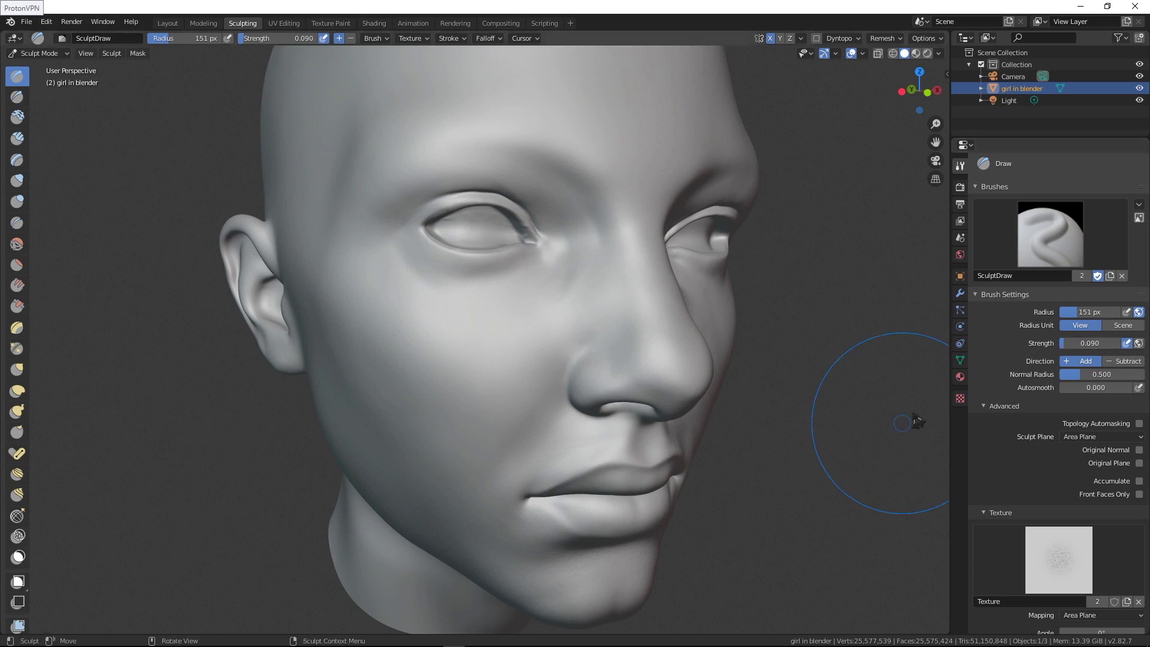
# Collapse the Advanced, Texture, Cursor and Stroke brush subpanels.
pyautogui.scroll(-1, 1012, 353)
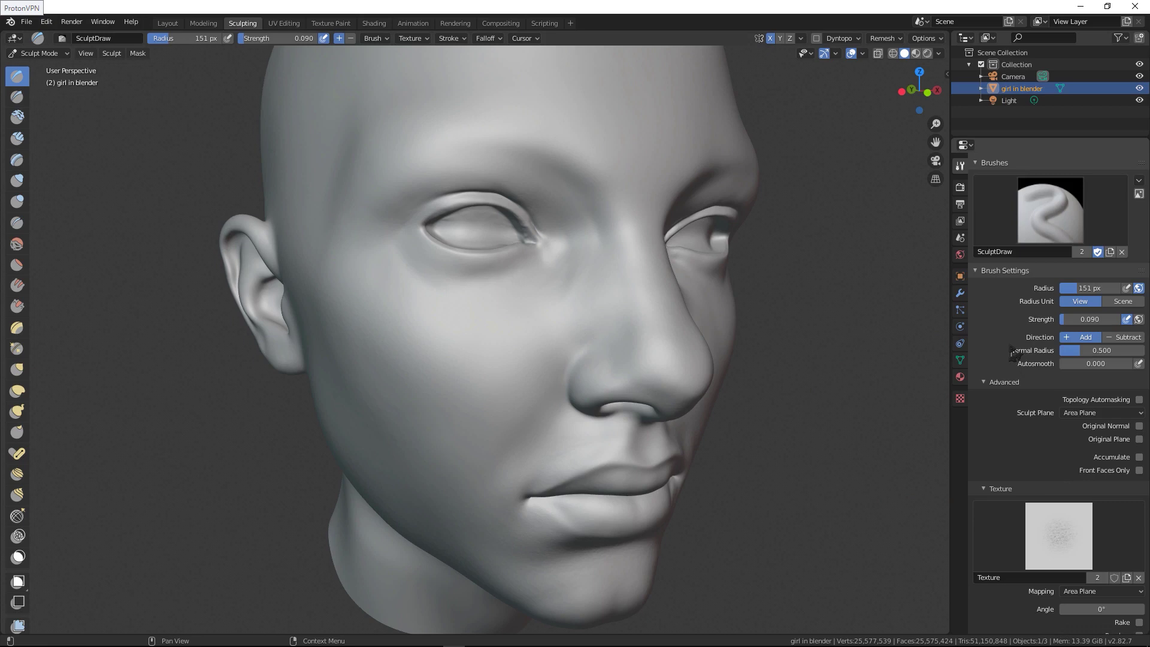
pyautogui.click(994, 382)
pyautogui.click(1000, 396)
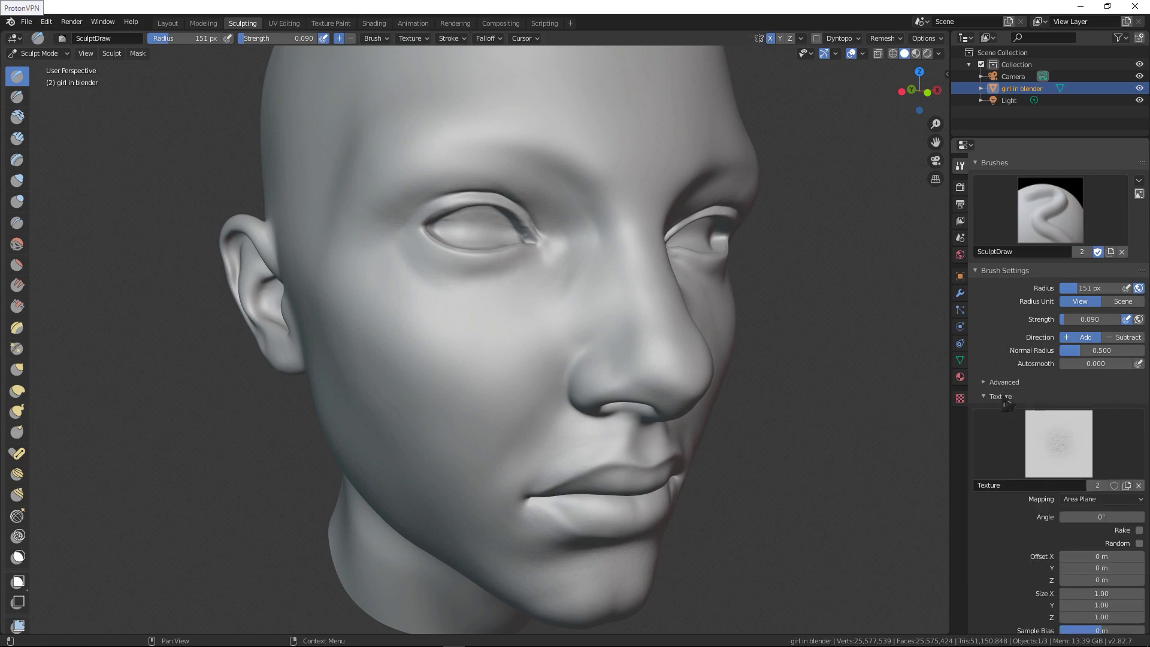
pyautogui.click(996, 521)
pyautogui.click(995, 521)
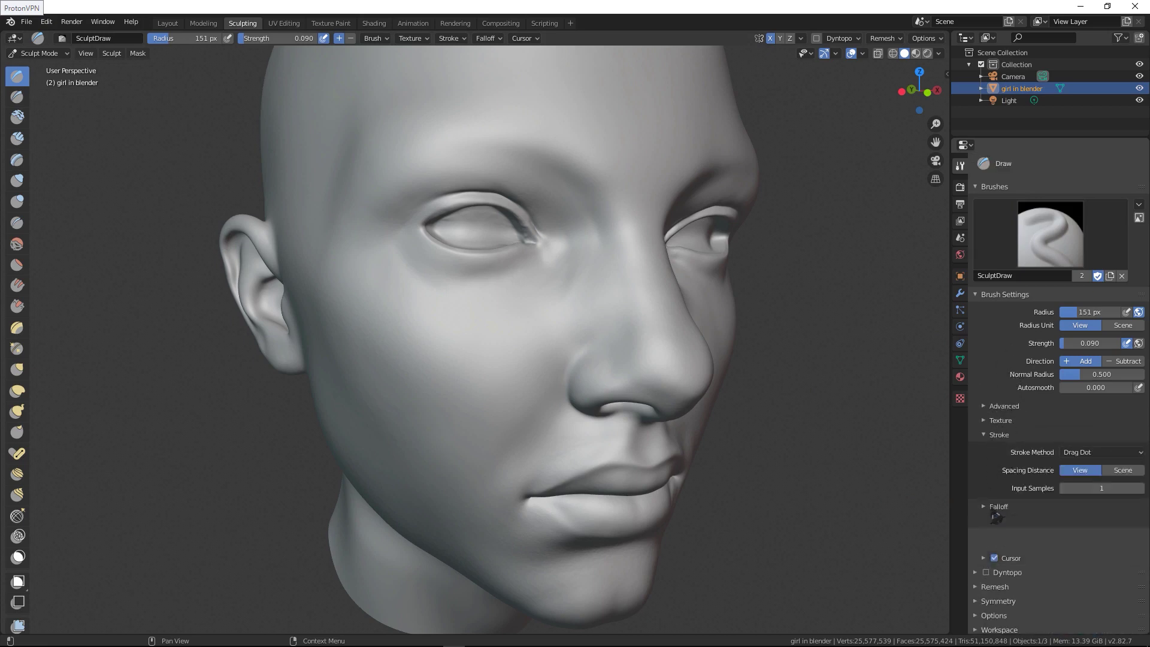
pyautogui.click(1000, 420)
pyautogui.click(1000, 420)
pyautogui.click(999, 434)
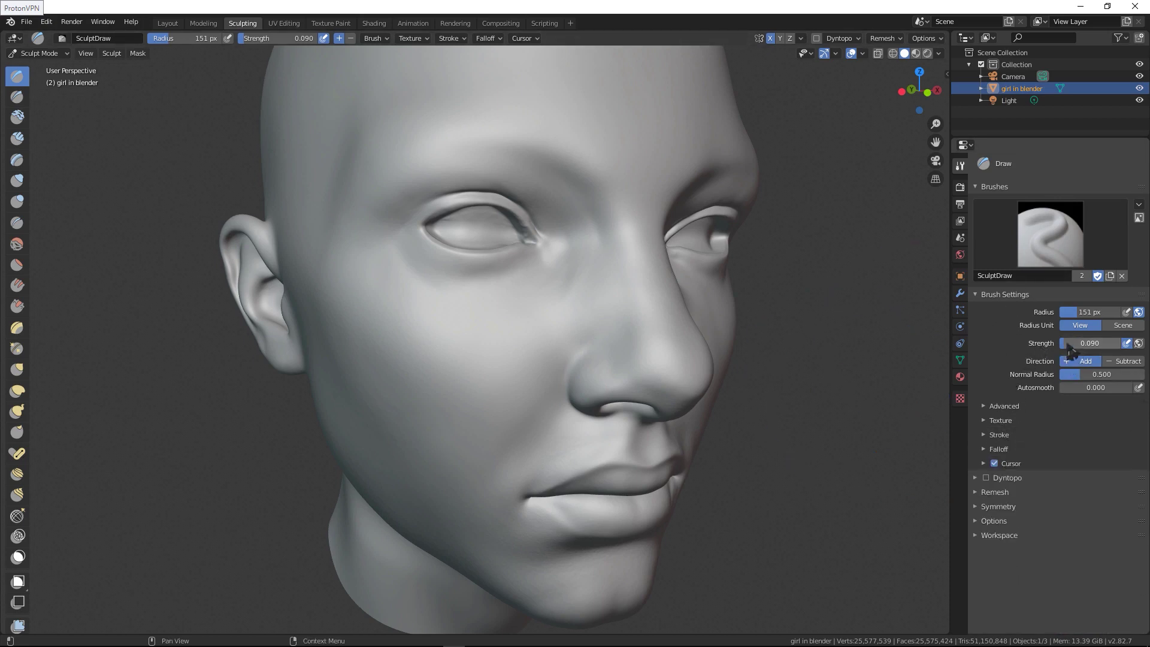
# Reopen the Advanced and Texture options, browse the available brush textures, then hide them.
pyautogui.click(1003, 409)
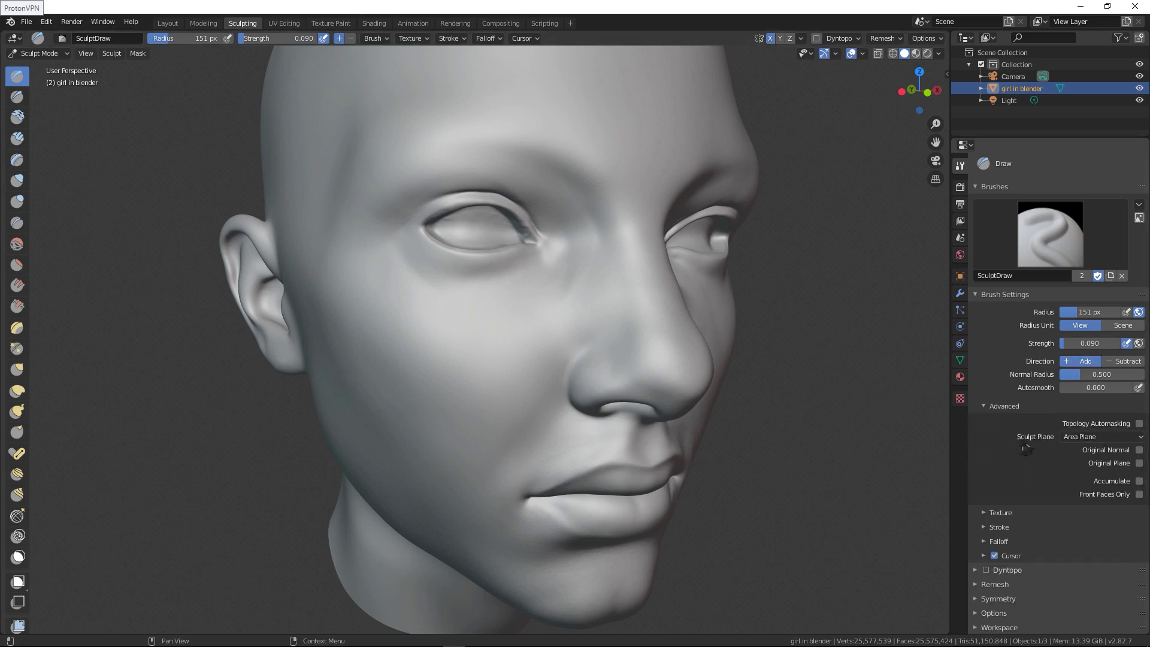
pyautogui.click(1002, 409)
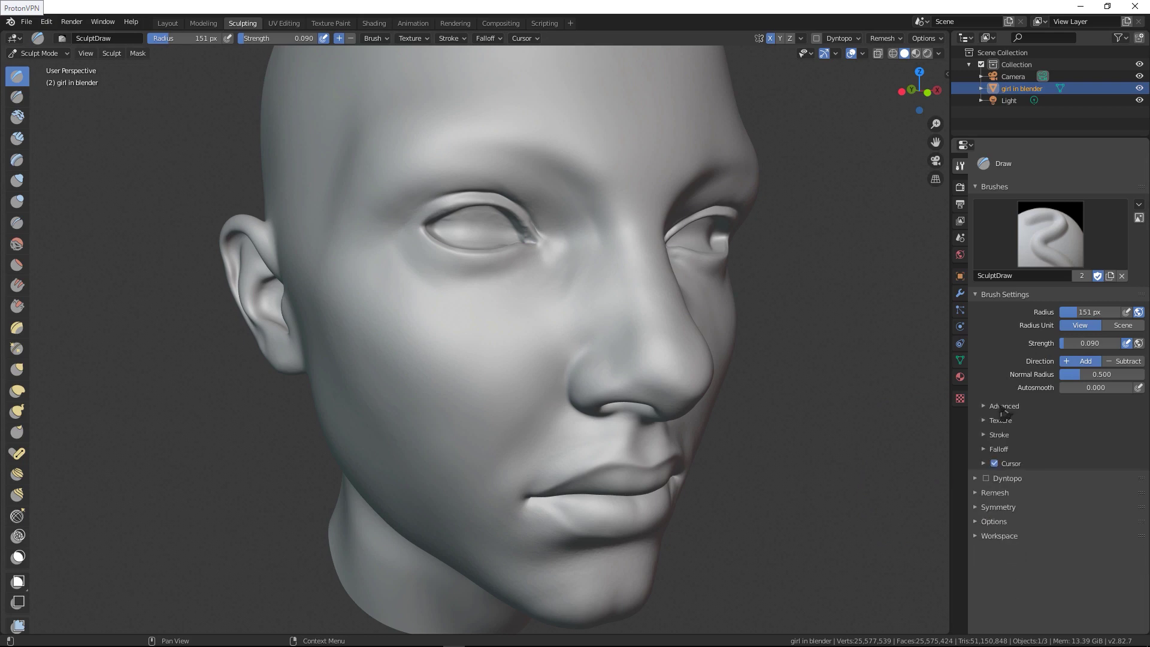
pyautogui.click(1000, 422)
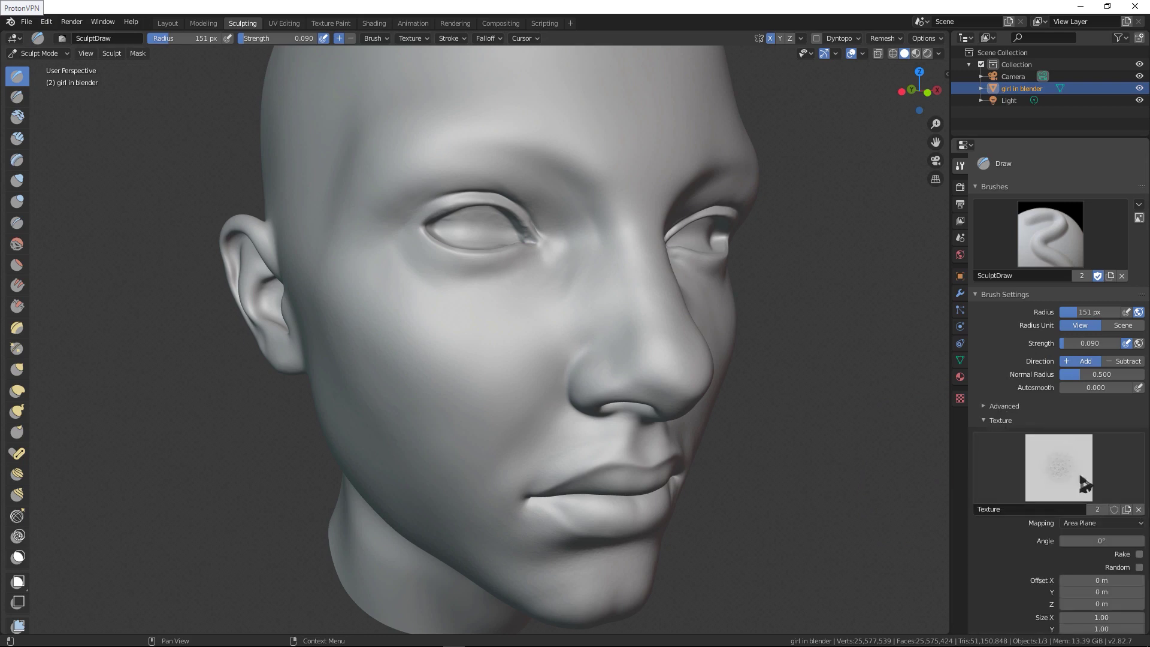
pyautogui.click(1005, 474)
pyautogui.scroll(-2, 1101, 475)
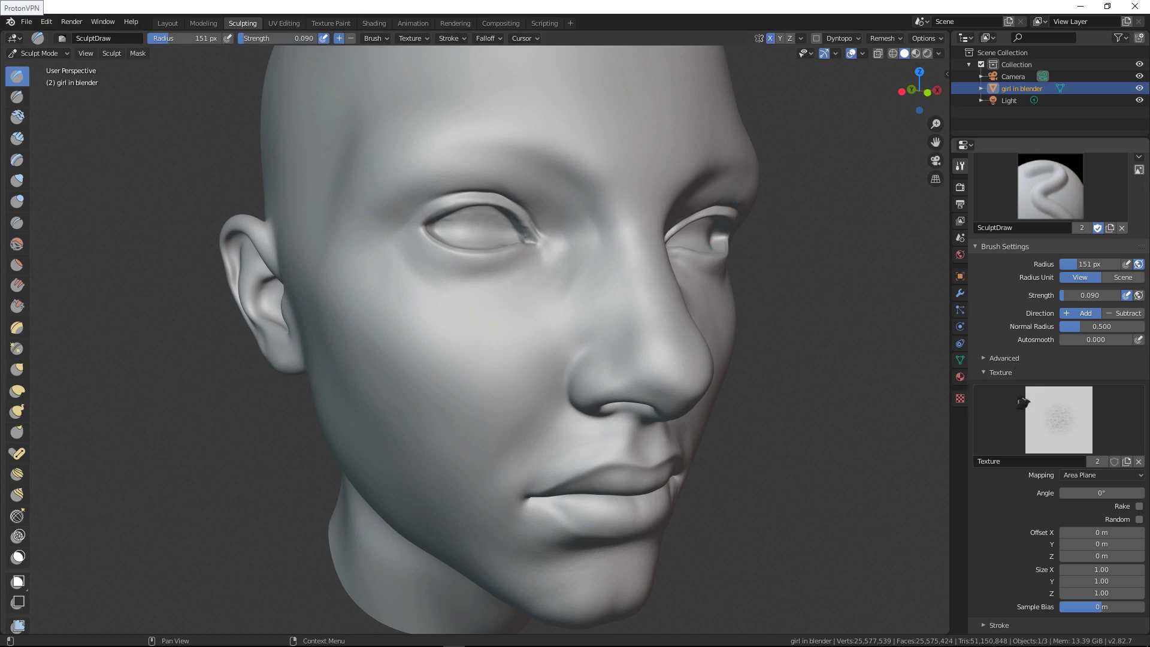
pyautogui.click(989, 374)
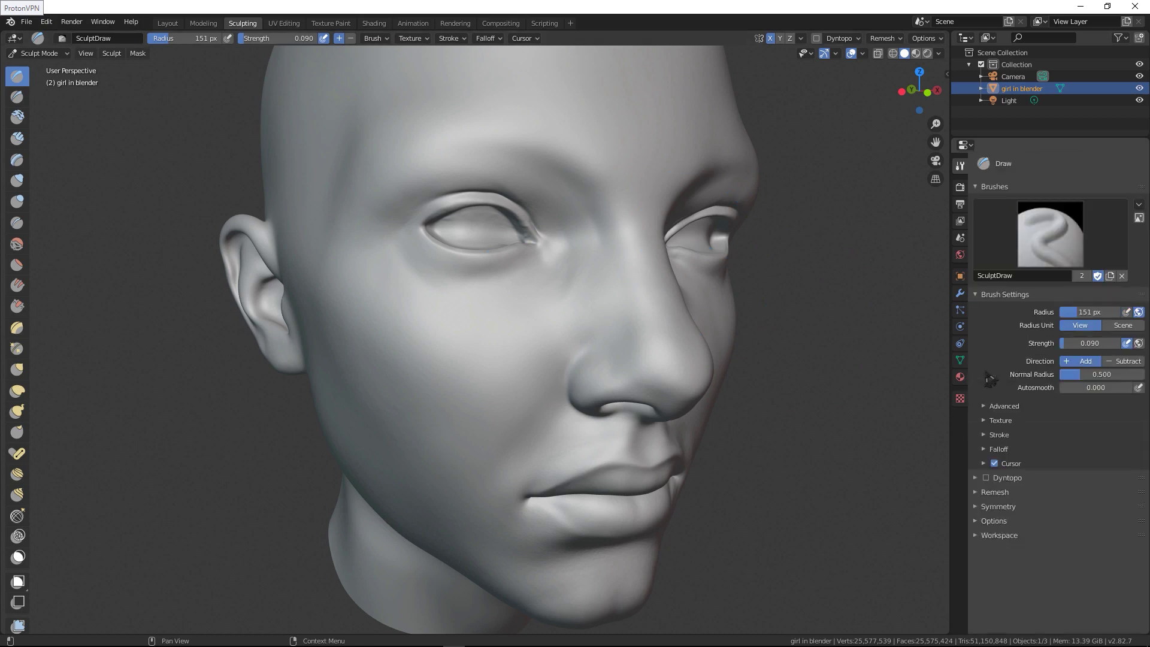
# Expand the Stroke subpanel, keep the stroke method on Drag Dot, and zoom toward the face.
pyautogui.click(999, 442)
pyautogui.click(1081, 453)
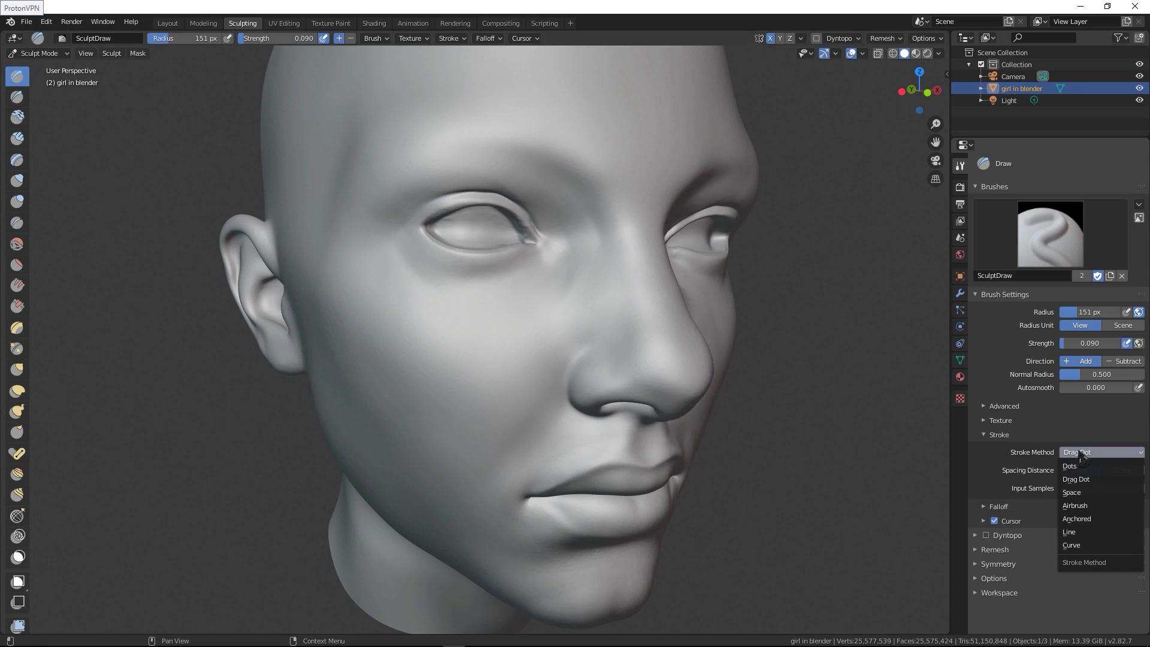
pyautogui.click(1074, 455)
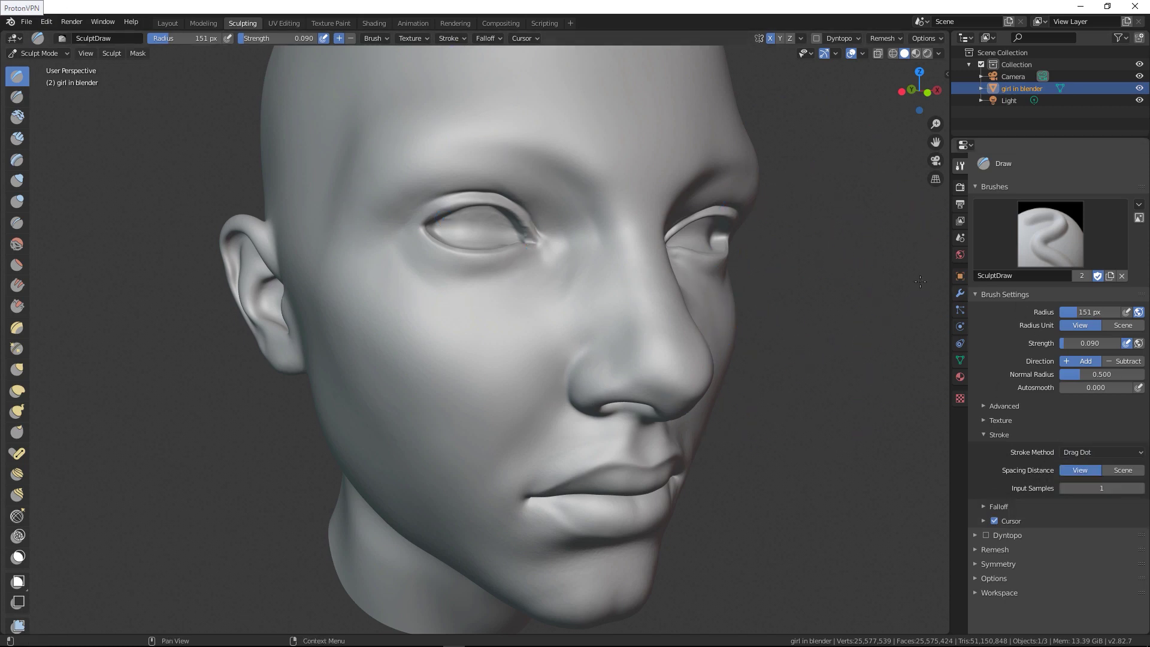
pyautogui.scroll(2, 504, 327)
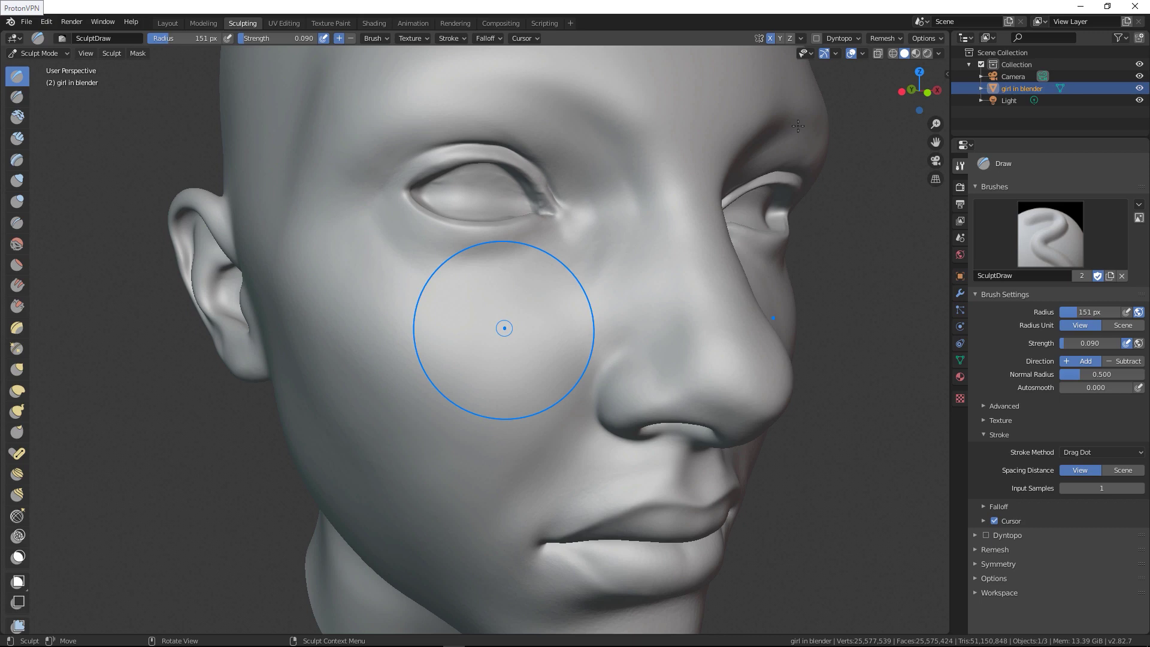
# Stamp seven Drag Dot pore dabs across the cheek next to the nose.
pyautogui.scroll(2, 798, 125)
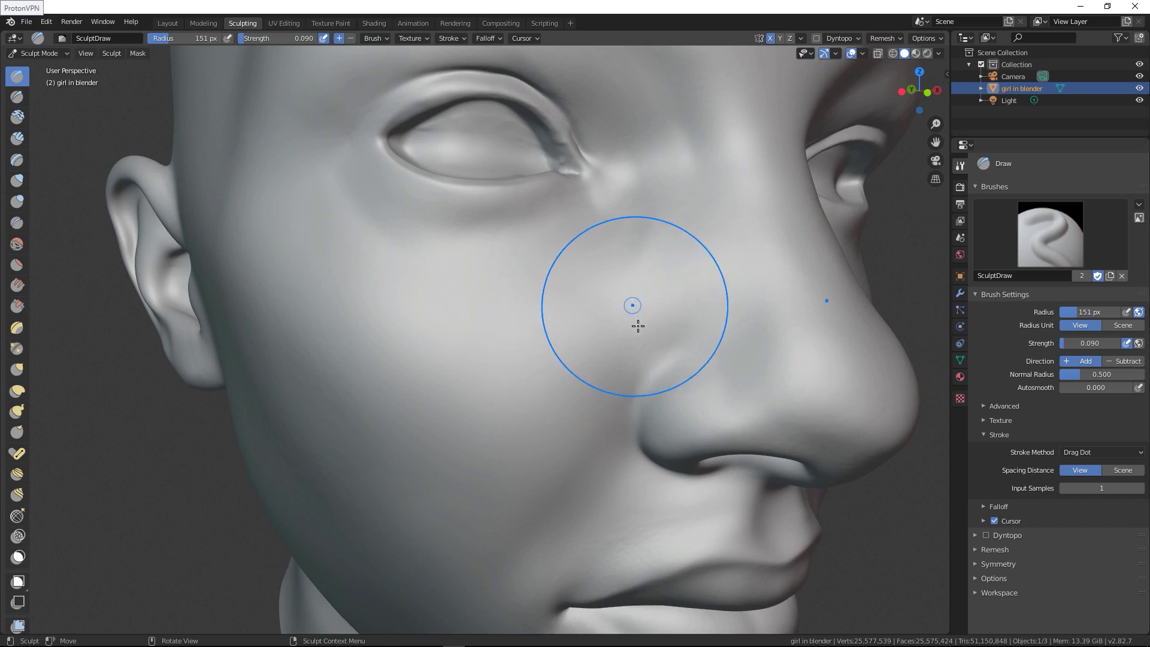
pyautogui.moveTo(638, 326); pyautogui.dragTo(638, 326)
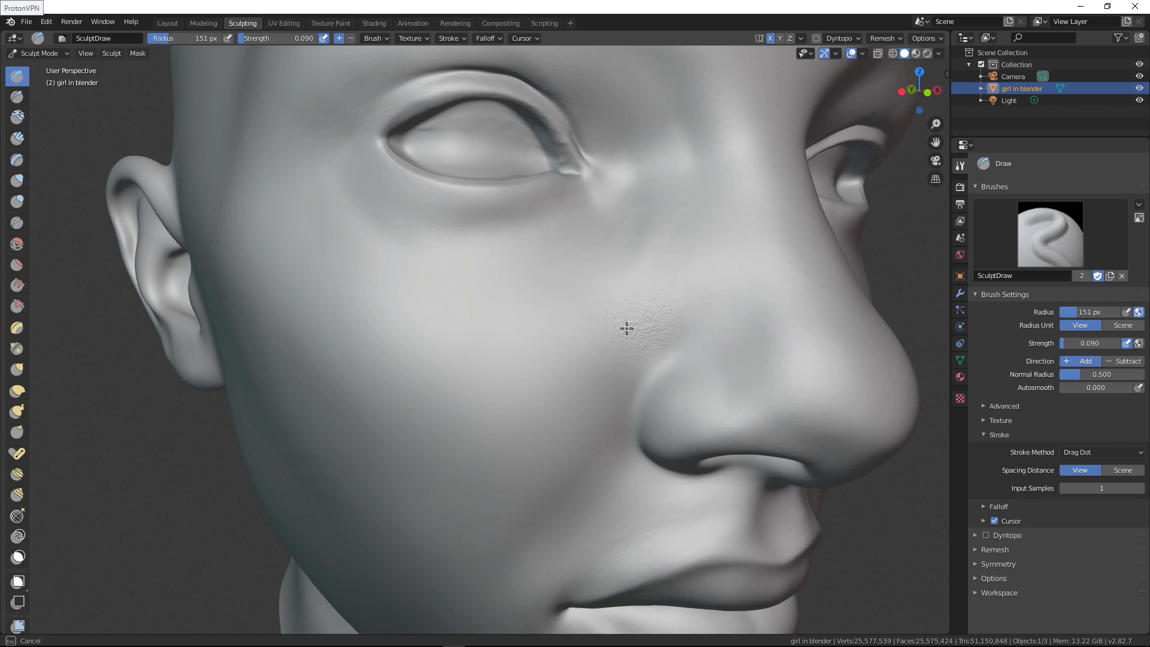
pyautogui.moveTo(626, 329); pyautogui.dragTo(627, 329)
pyautogui.moveTo(592, 370); pyautogui.dragTo(597, 370)
pyautogui.moveTo(554, 415); pyautogui.dragTo(556, 415)
pyautogui.moveTo(635, 309); pyautogui.dragTo(628, 314)
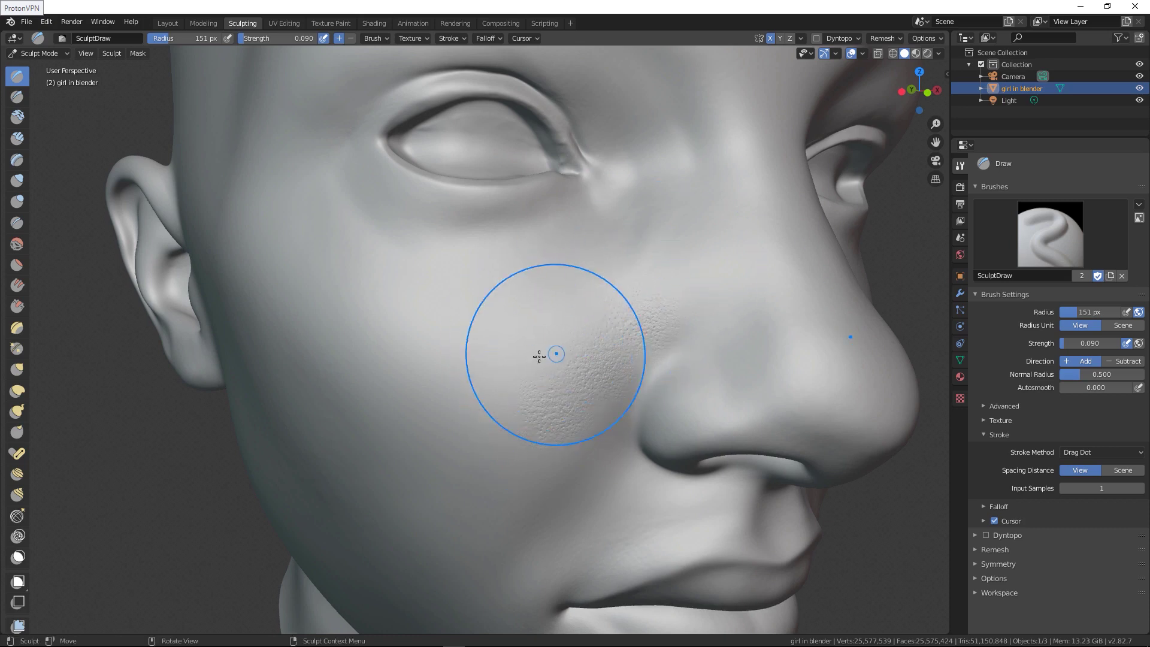
pyautogui.moveTo(539, 353); pyautogui.dragTo(585, 318)
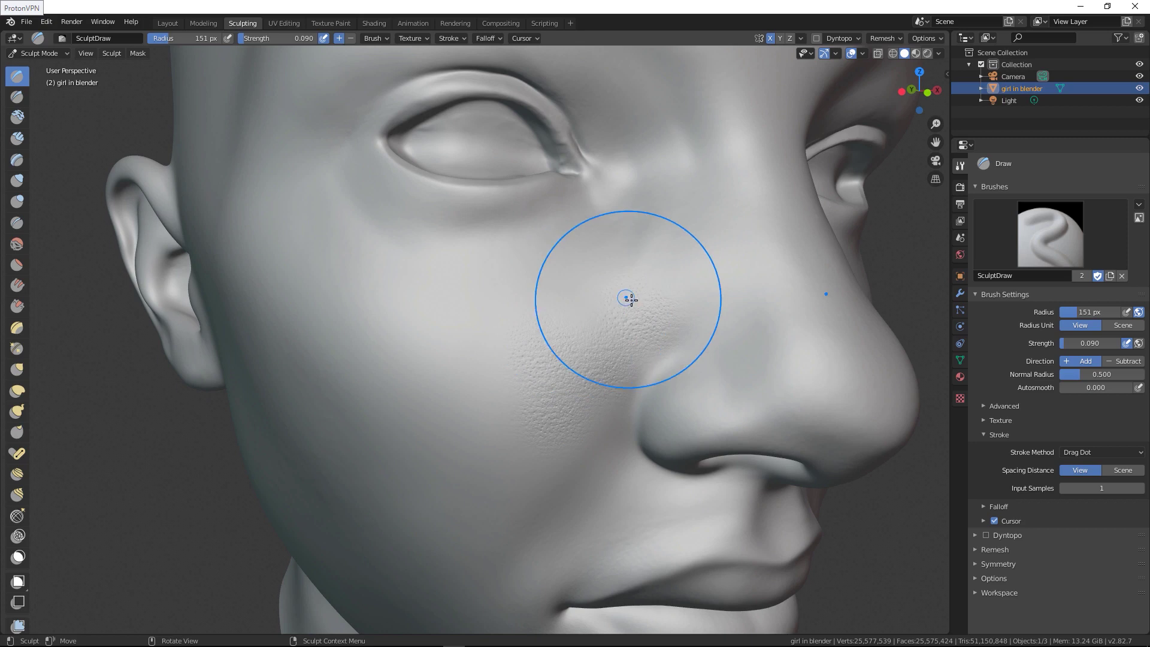
pyautogui.moveTo(489, 401)
pyautogui.mouseDown()
pyautogui.moveTo(494, 469)
pyautogui.moveTo(512, 454)
pyautogui.moveTo(511, 428)
pyautogui.moveTo(482, 346)
pyautogui.mouseUp()
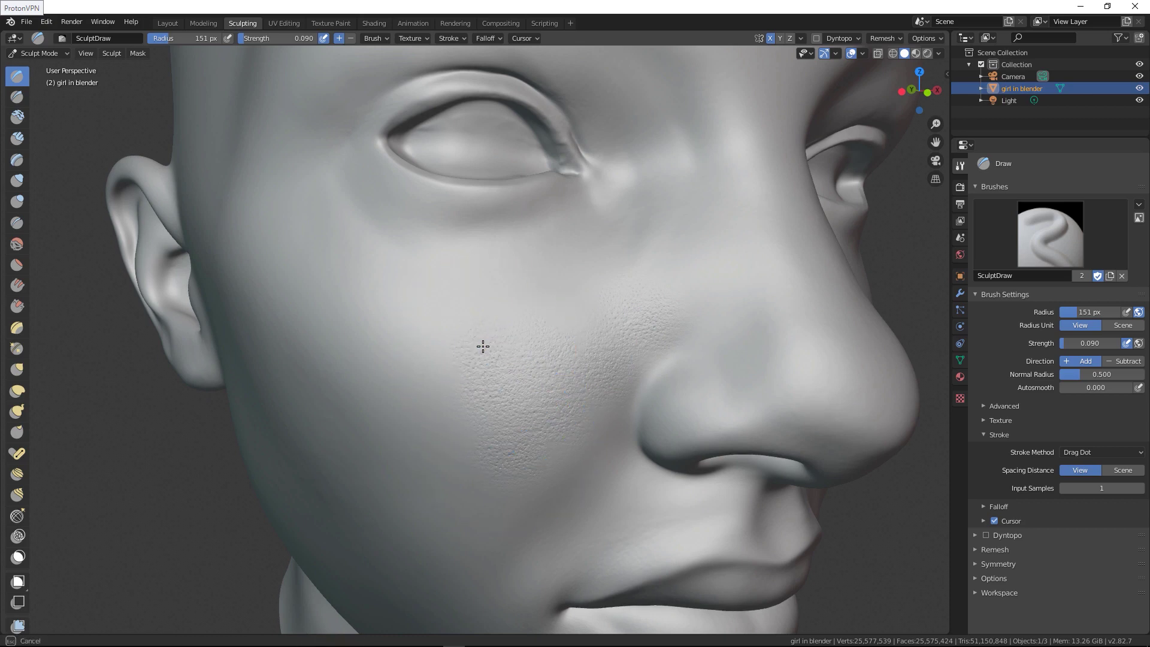
# Stamp pore dabs on the upper, mid and lower cheek and the side of the nose.
pyautogui.moveTo(443, 398); pyautogui.dragTo(432, 372)
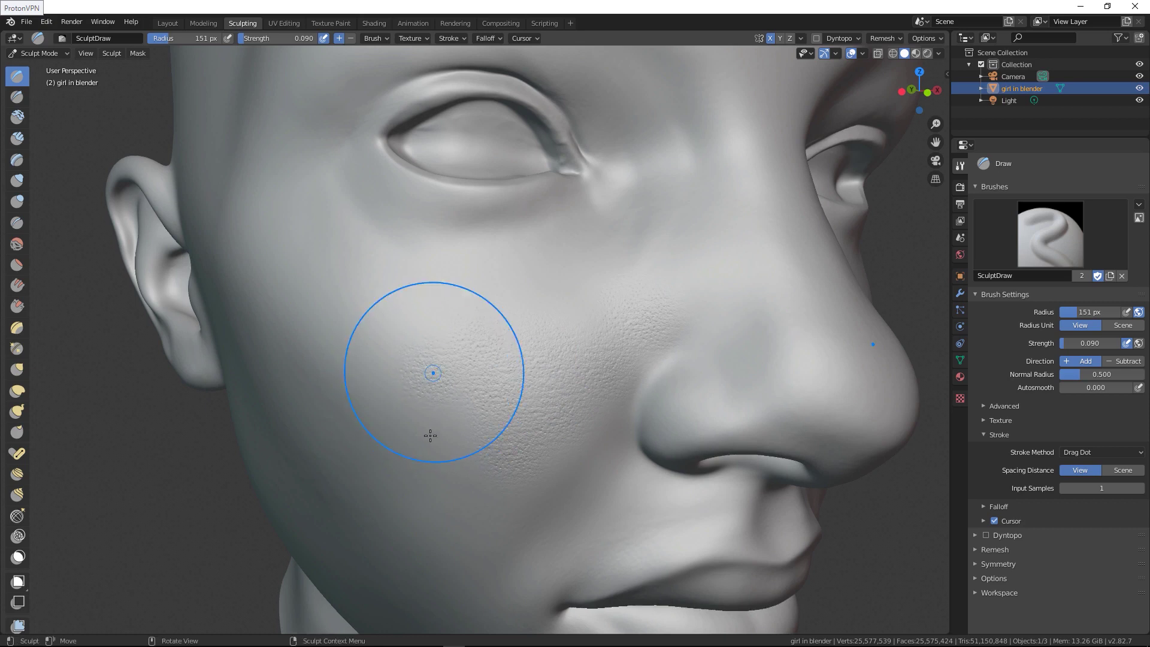
pyautogui.moveTo(446, 429); pyautogui.dragTo(446, 429)
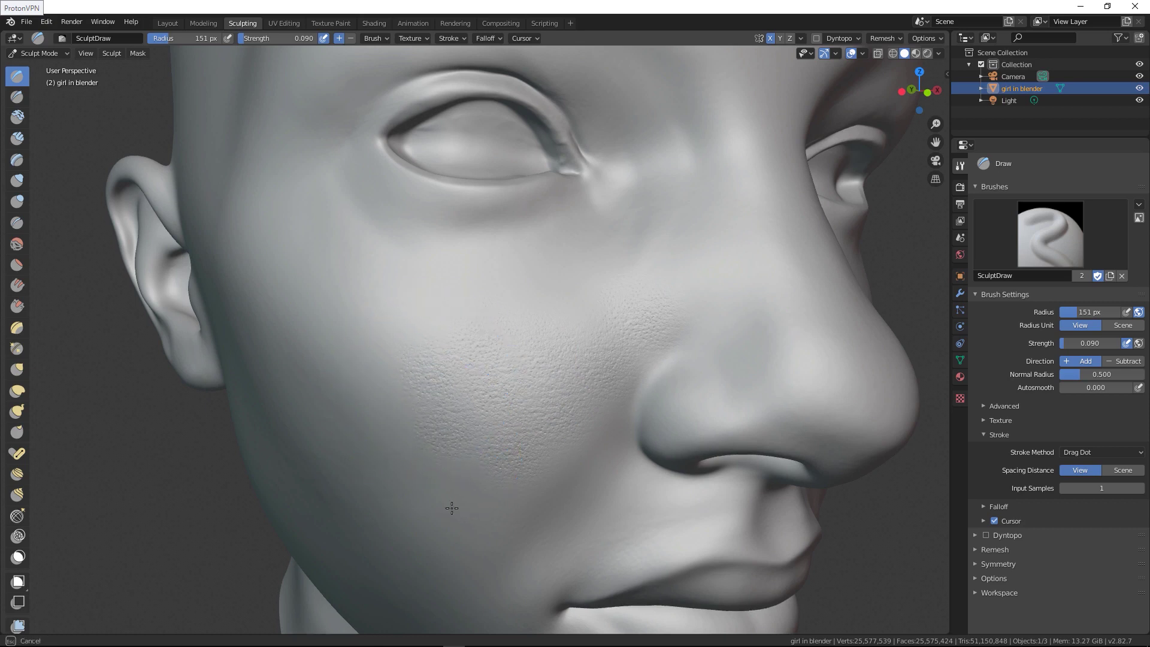
pyautogui.moveTo(452, 508); pyautogui.dragTo(470, 493)
pyautogui.moveTo(675, 472); pyautogui.dragTo(673, 462)
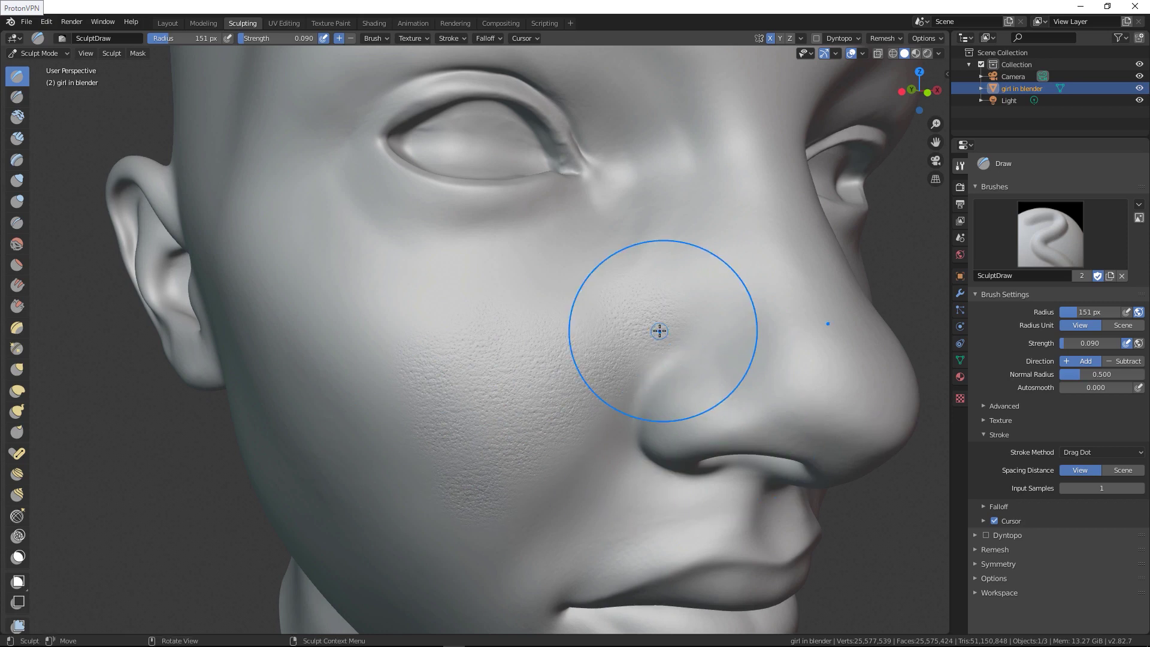
pyautogui.moveTo(671, 376); pyautogui.dragTo(671, 375)
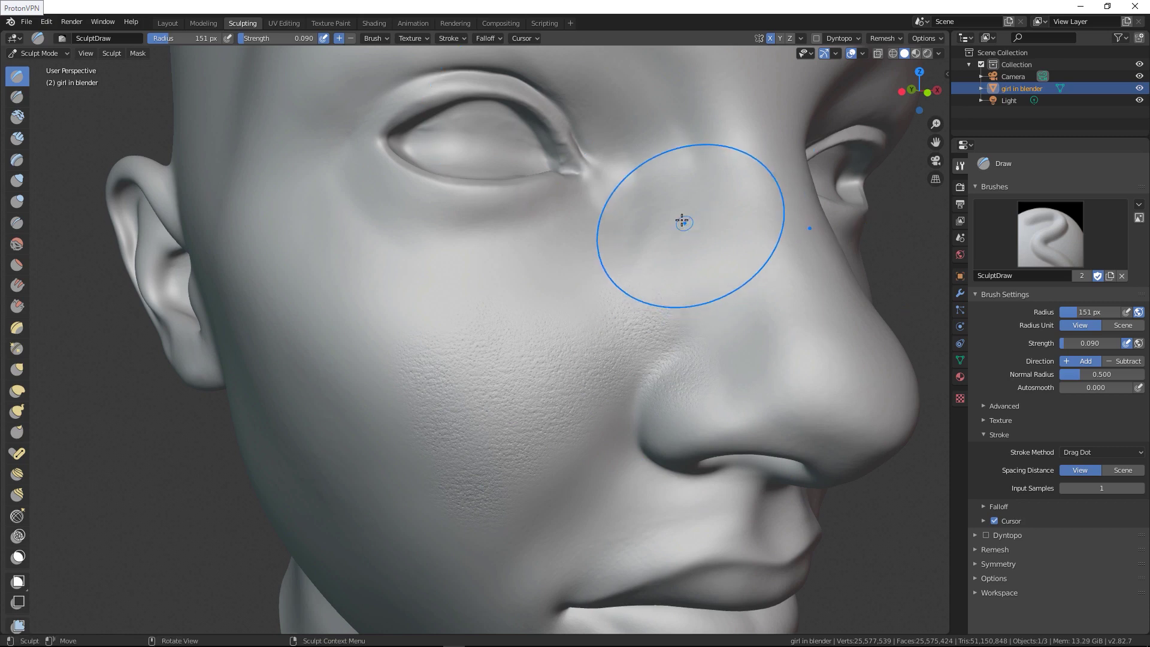
# Add pore detail below the eye, around the nostril and across the lower cheek.
pyautogui.moveTo(731, 221)
pyautogui.mouseDown()
pyautogui.moveTo(675, 231)
pyautogui.moveTo(794, 283)
pyautogui.mouseUp()
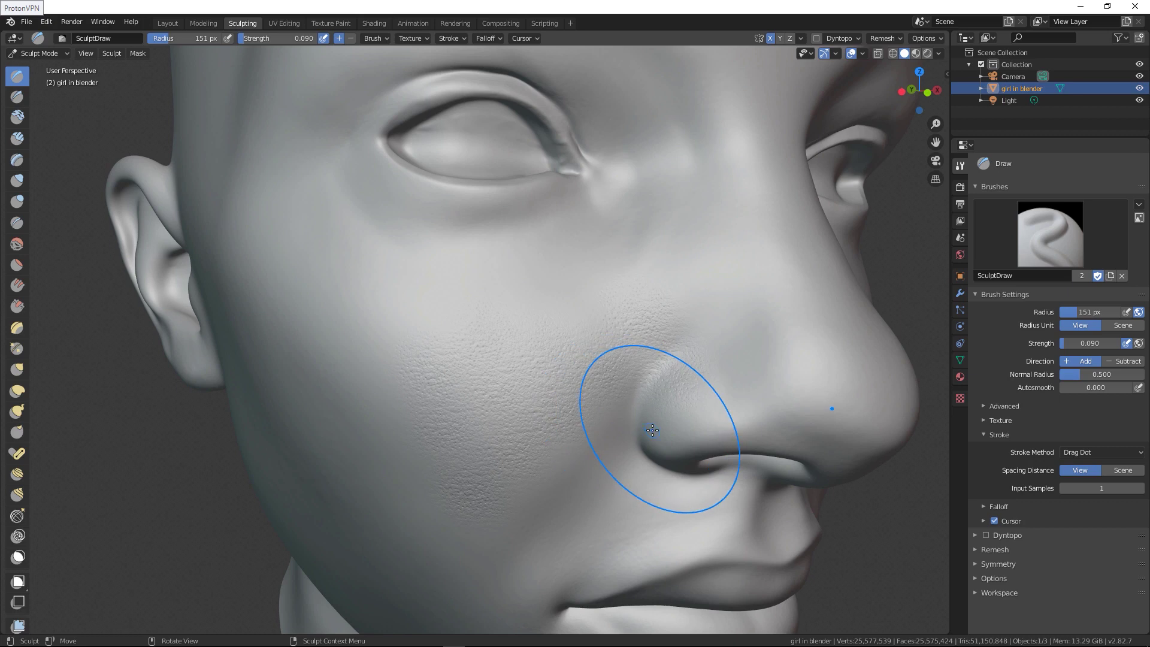
pyautogui.moveTo(664, 426)
pyautogui.mouseDown()
pyautogui.moveTo(649, 381)
pyautogui.moveTo(614, 420)
pyautogui.mouseUp()
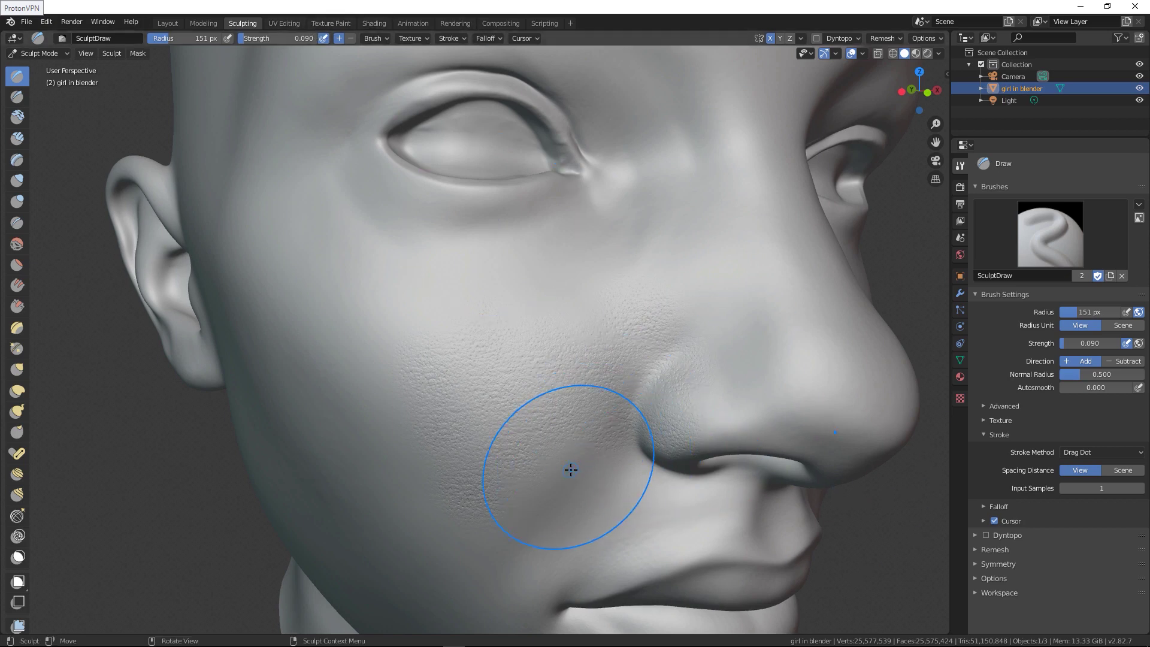
pyautogui.moveTo(582, 468); pyautogui.dragTo(576, 469)
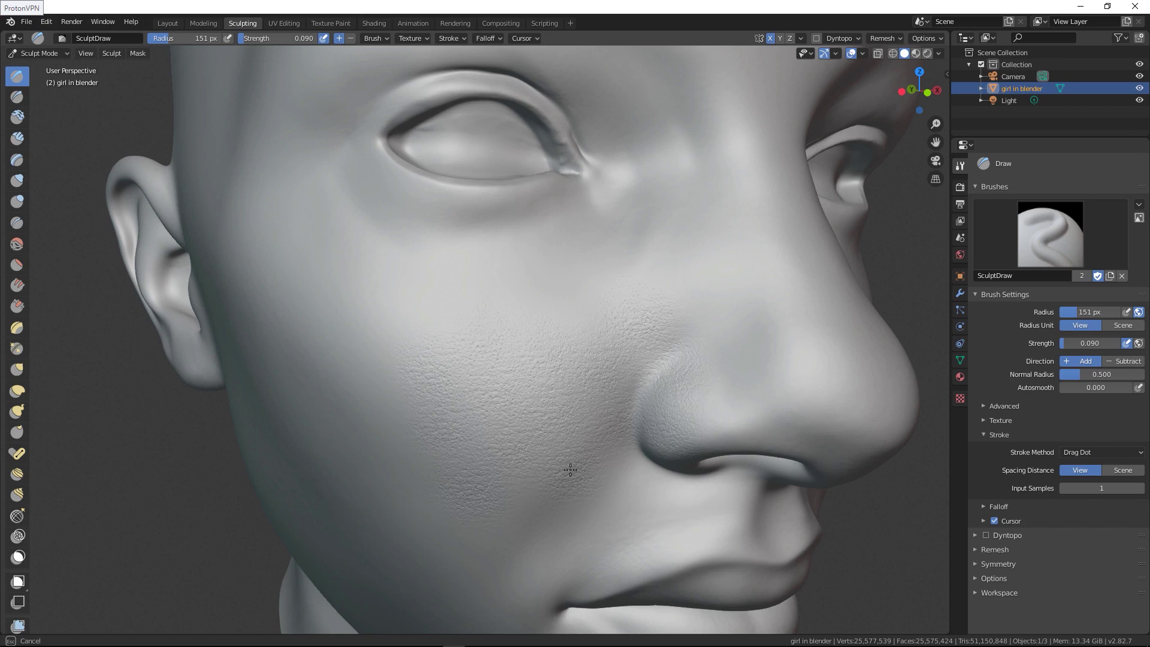
pyautogui.moveTo(721, 316); pyautogui.dragTo(406, 364)
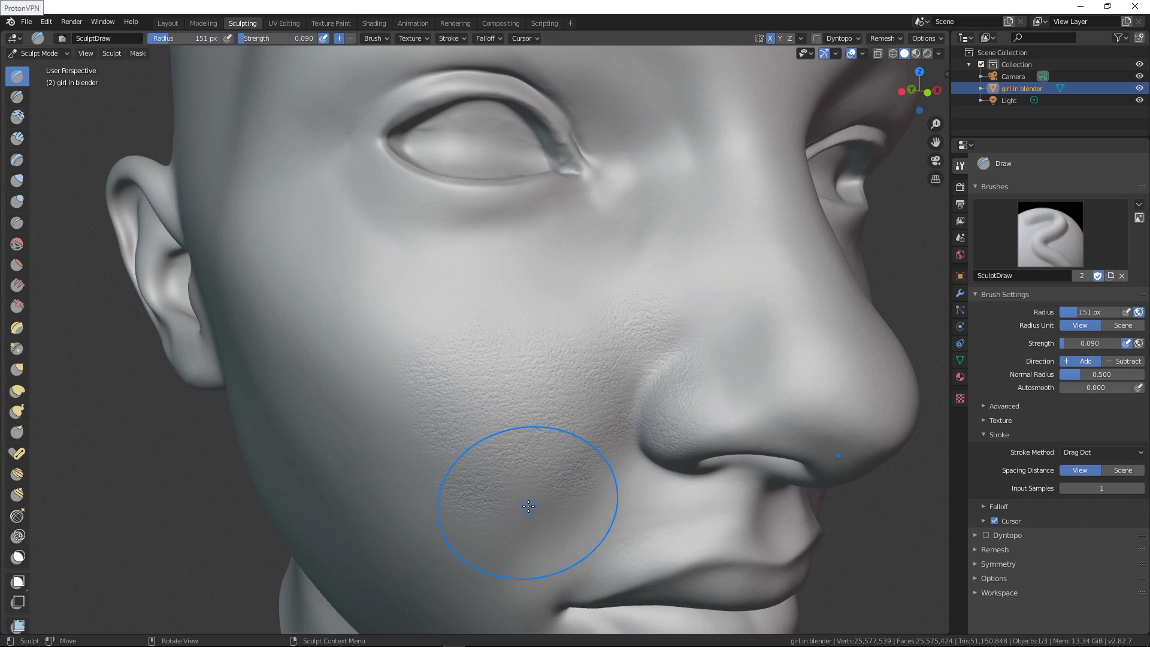
pyautogui.moveTo(526, 505); pyautogui.dragTo(528, 500)
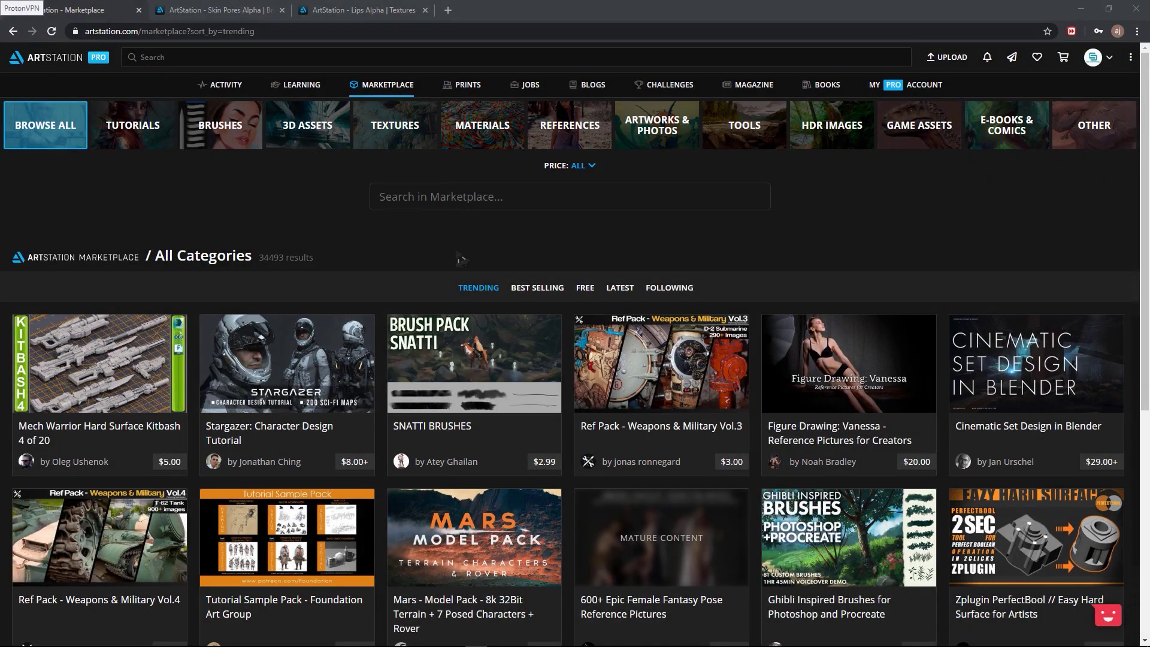
# Search the Marketplace for 'skin alpha' to list the 82 matching products.
pyautogui.click(434, 208)
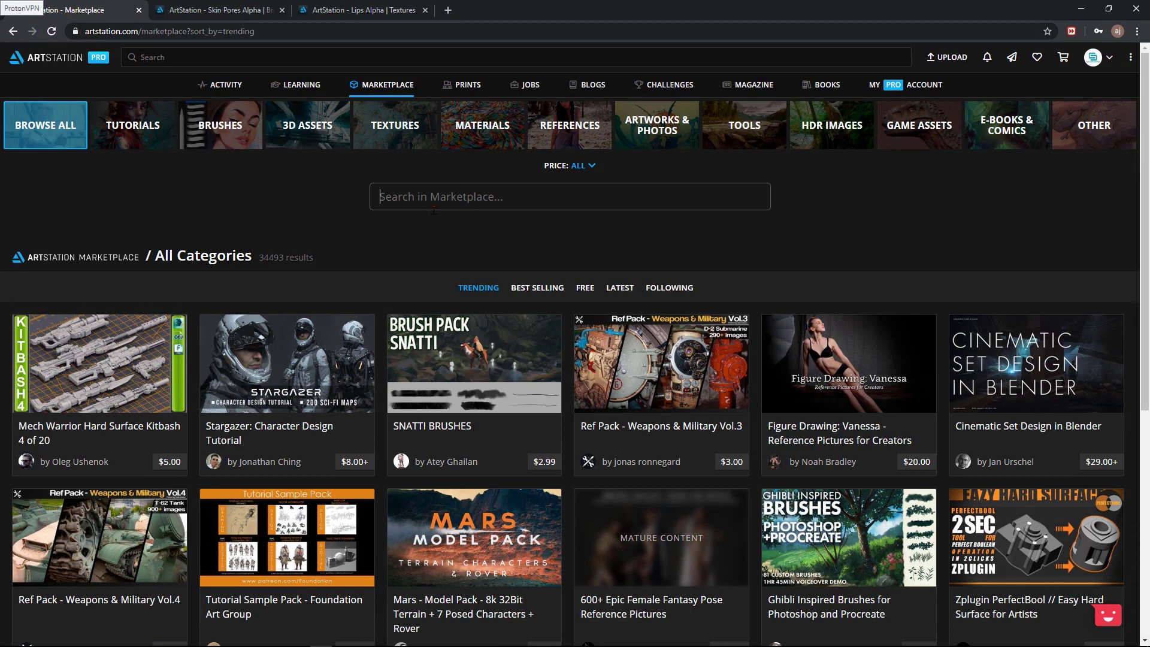
pyautogui.write('skin alpha')
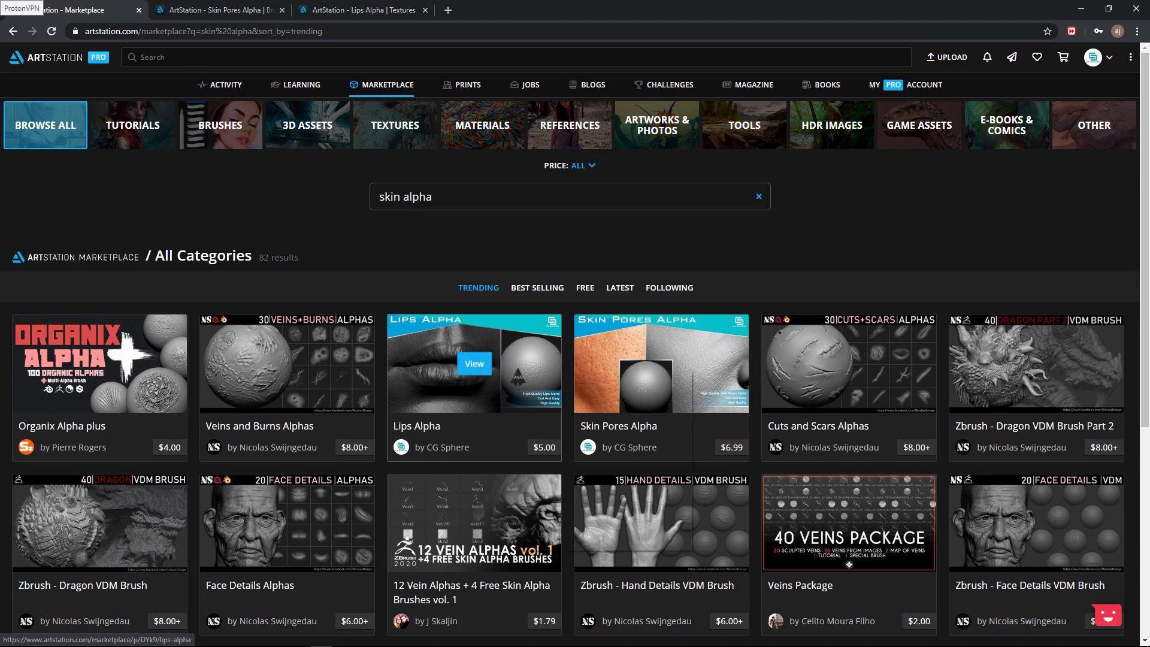
# Open the Lips Alpha product in a new tab and switch to it.
pyautogui.rightClick(517, 369)
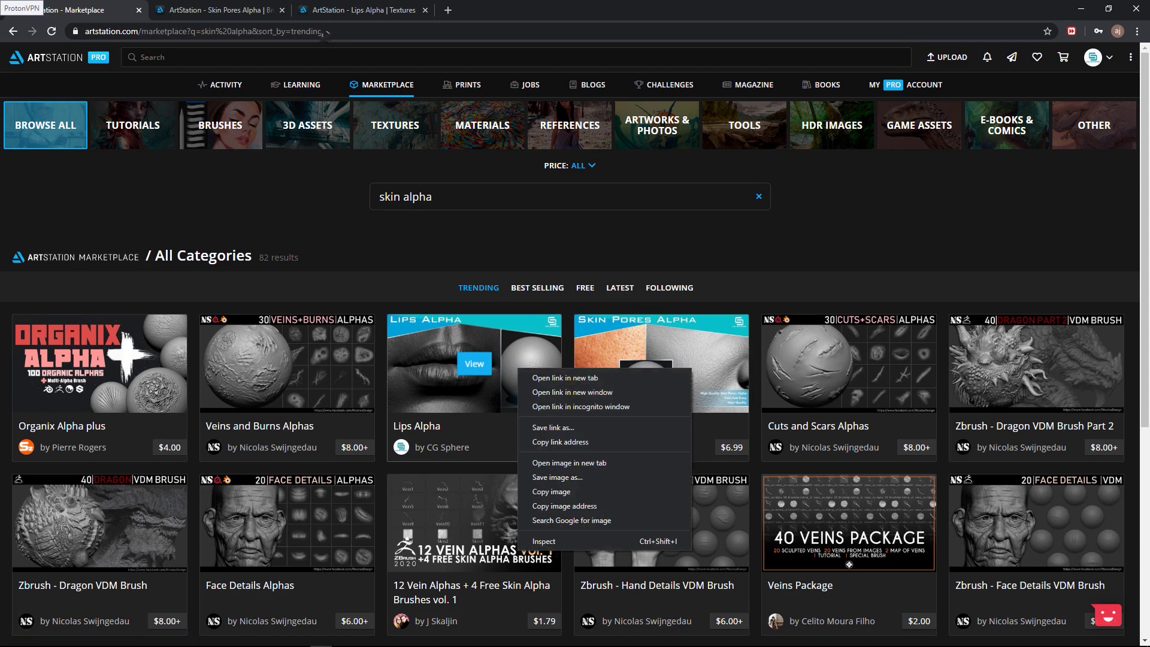
pyautogui.click(233, 10)
pyautogui.click(357, 10)
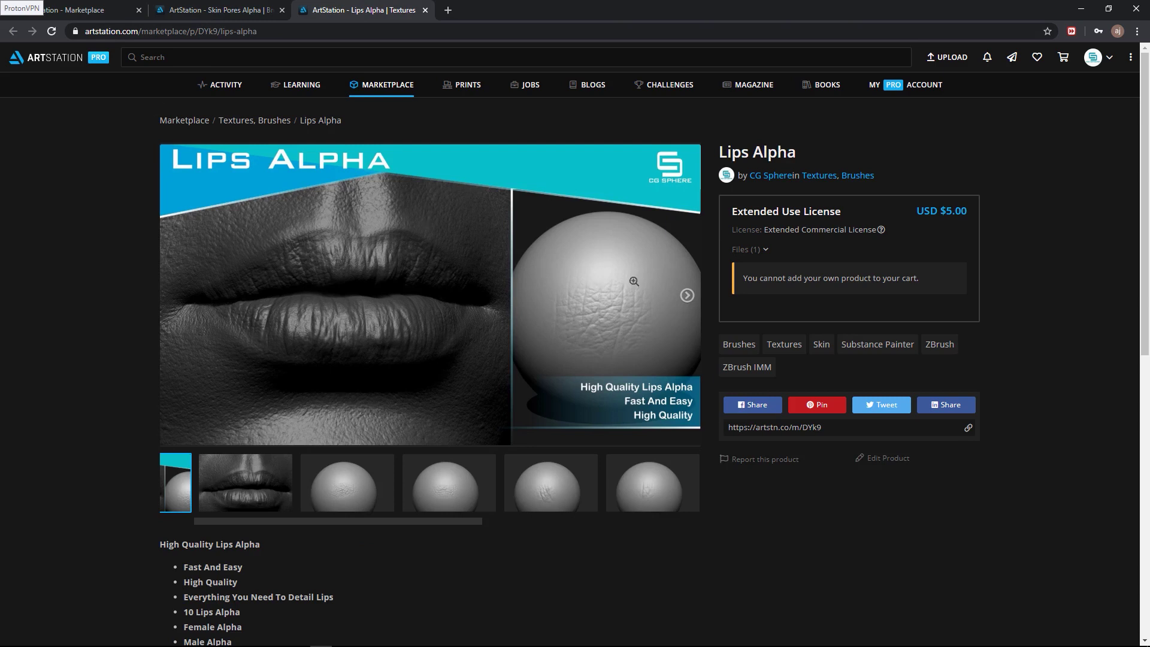
# Step through all the Lips Alpha preview images in the carousel.
pyautogui.click(687, 295)
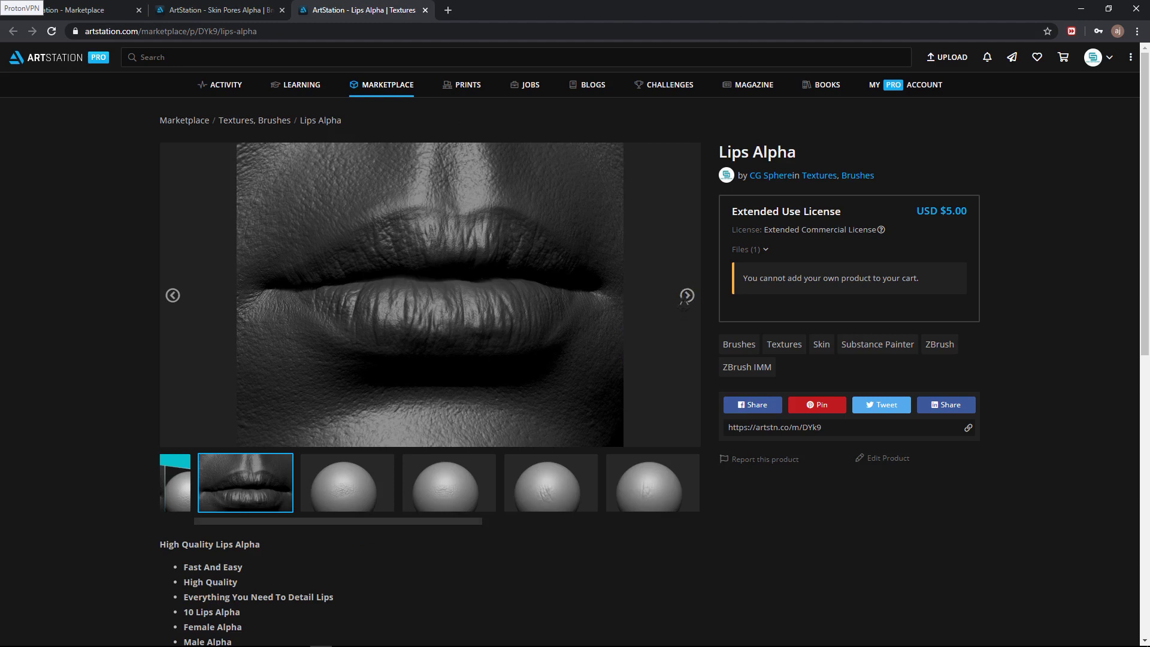
pyautogui.click(687, 296)
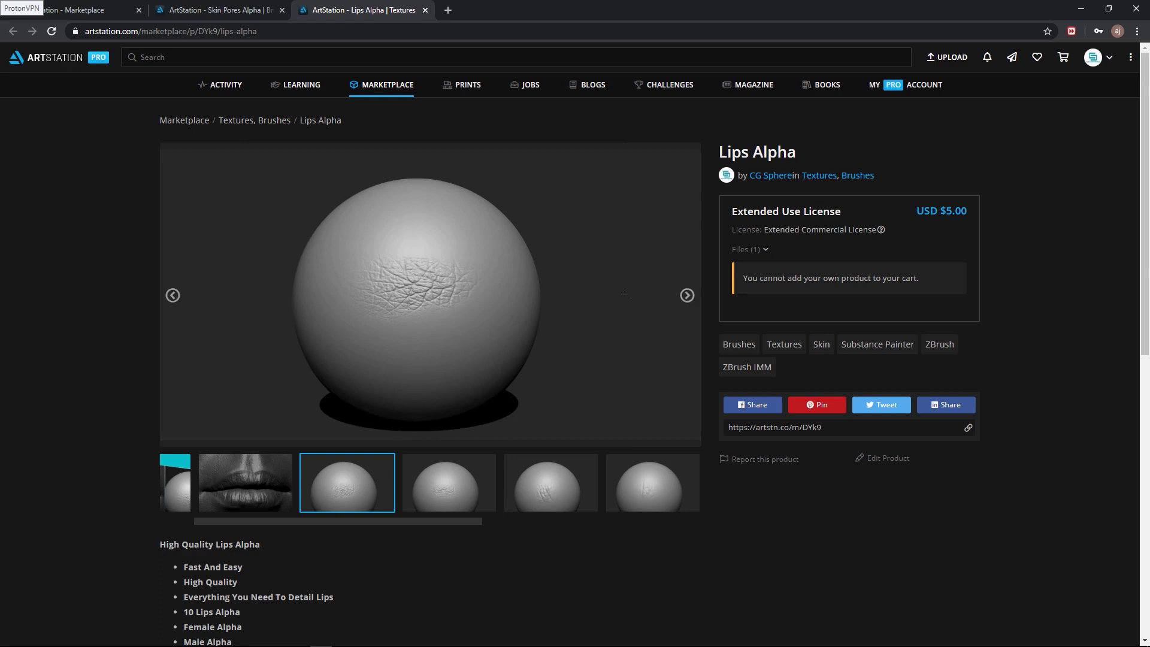
pyautogui.click(687, 295)
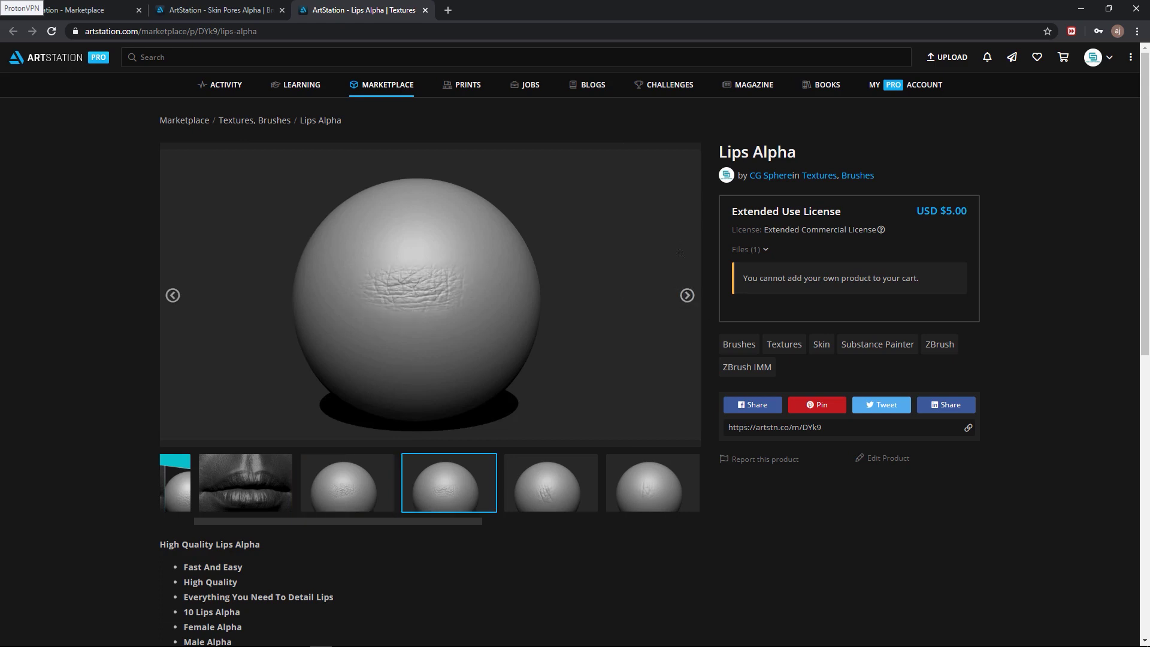
pyautogui.click(686, 298)
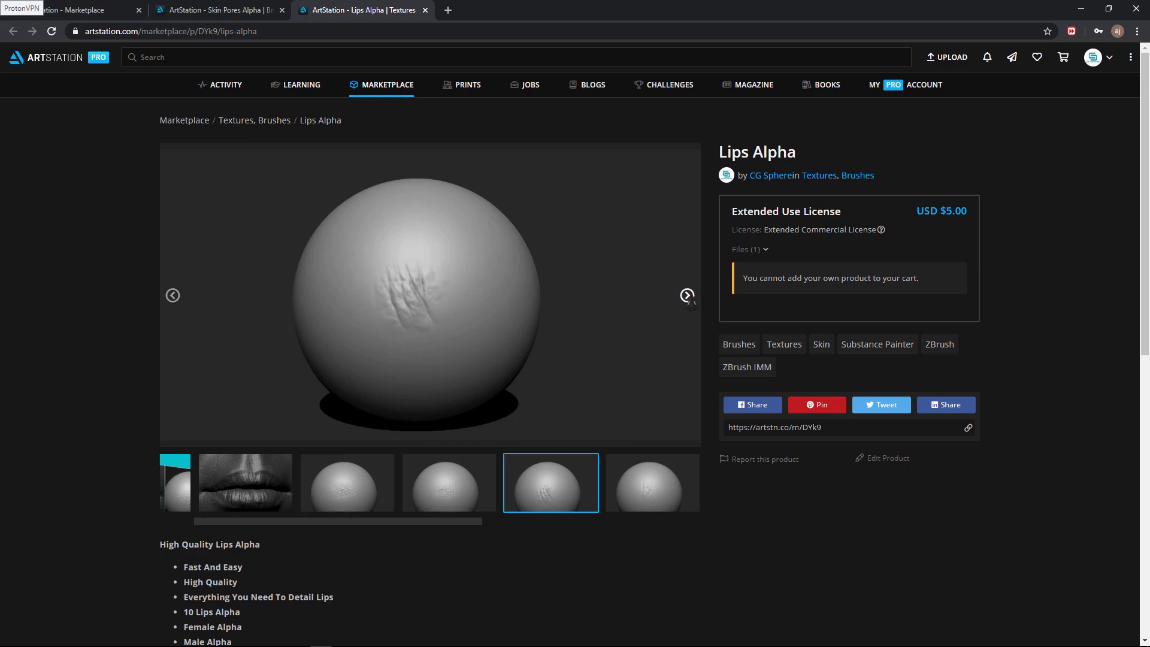
pyautogui.click(688, 296)
pyautogui.click(687, 295)
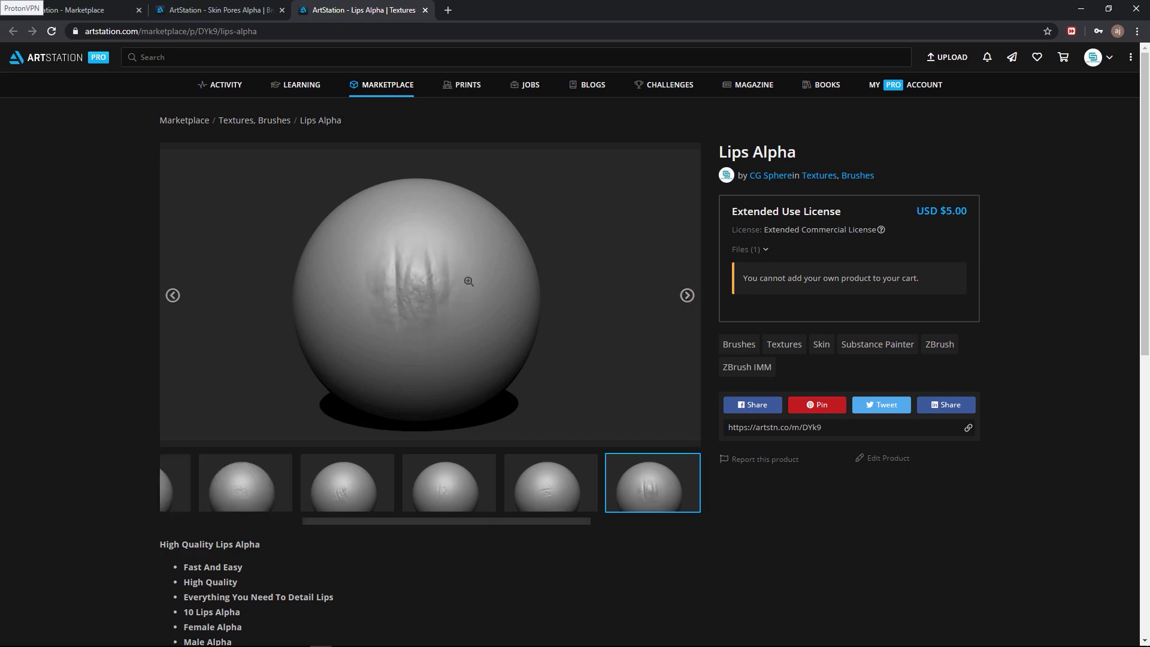
pyautogui.click(687, 295)
pyautogui.scroll(-1, 276, 231)
pyautogui.scroll(-2, 276, 232)
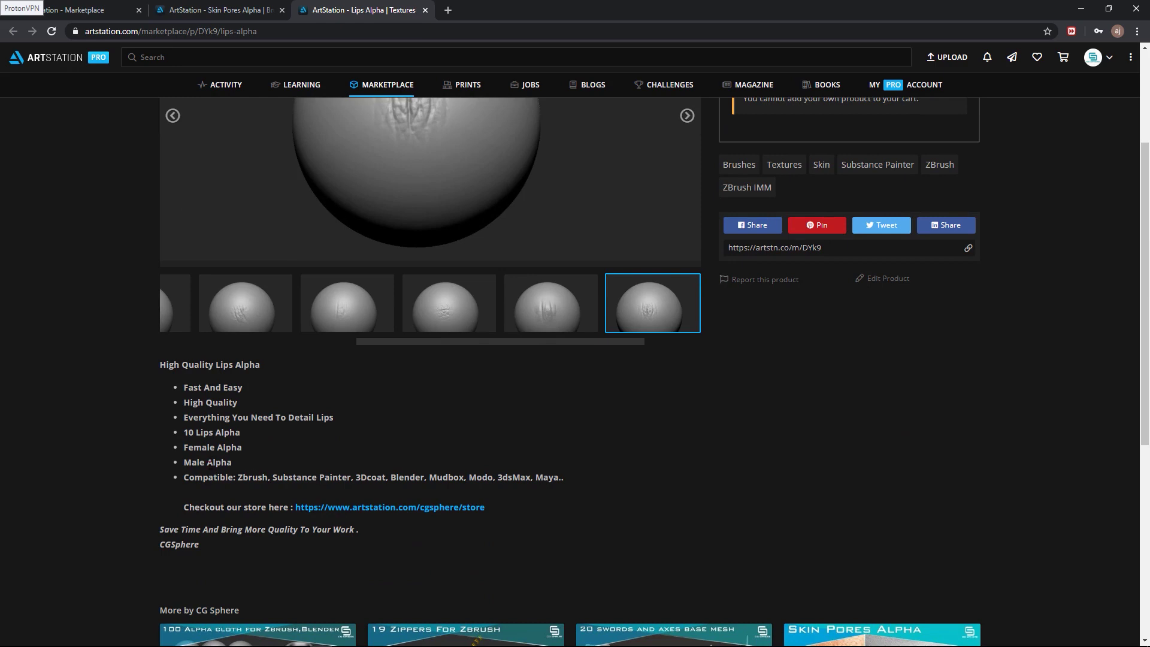
pyautogui.scroll(3, 310, 369)
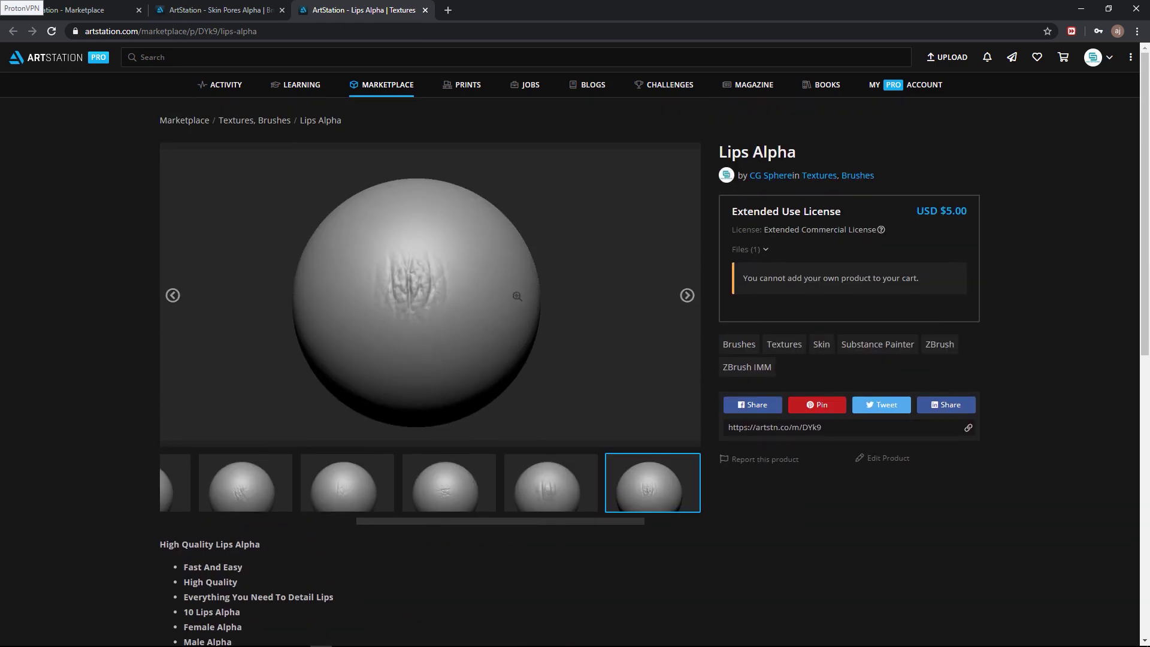
pyautogui.click(687, 295)
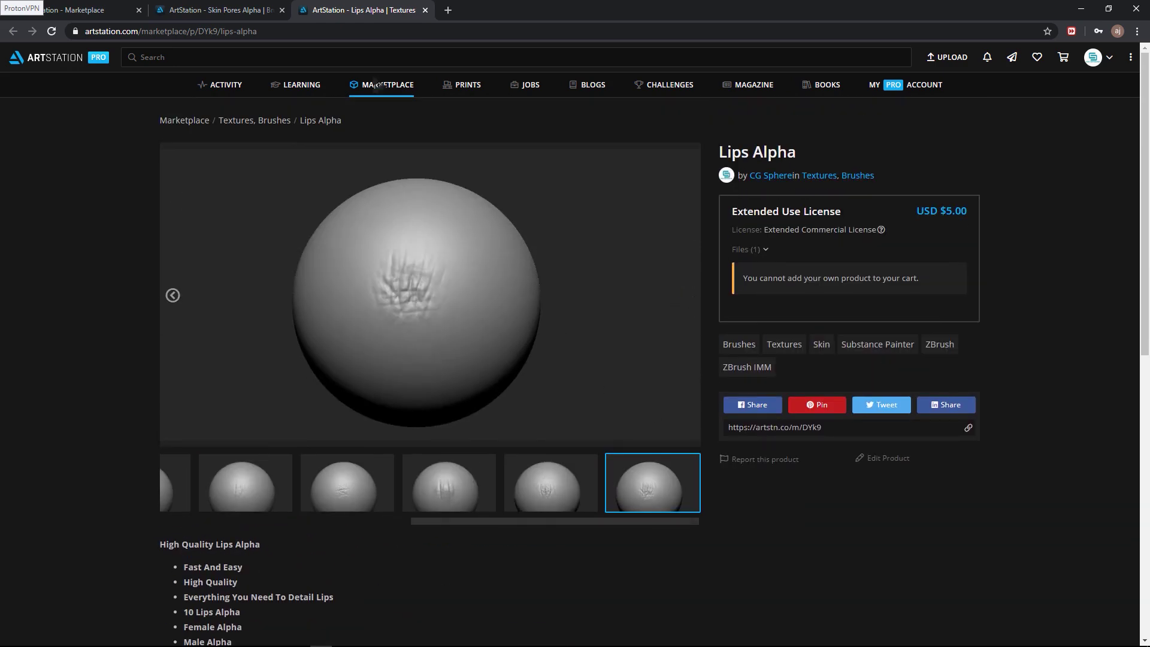